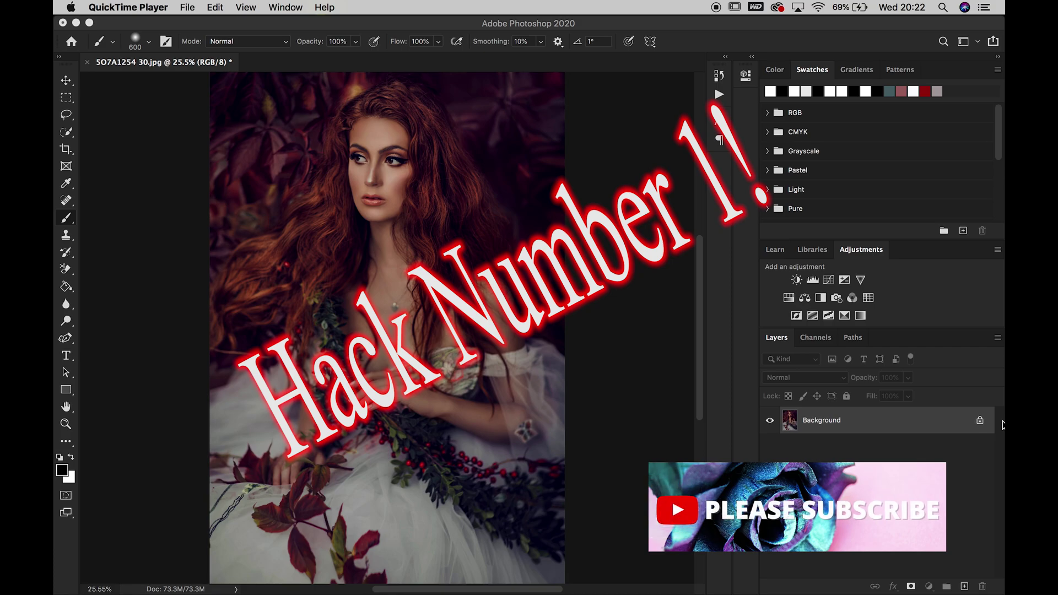
# - Add a Black & White adjustment layer, compare it with the colour original, and adjust the Reds slider
pyautogui.click(821, 299)
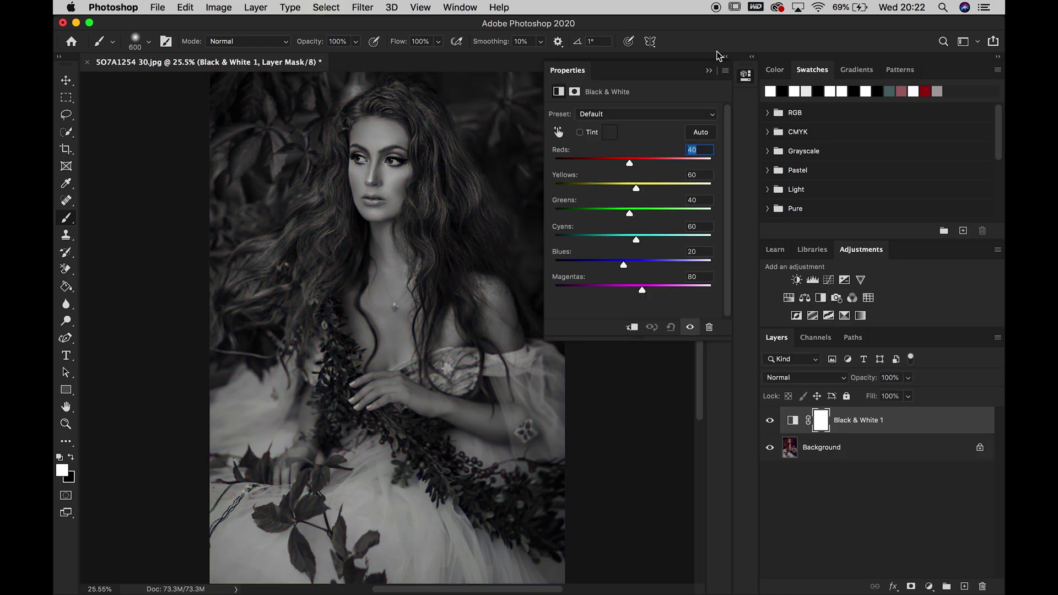
pyautogui.click(710, 70)
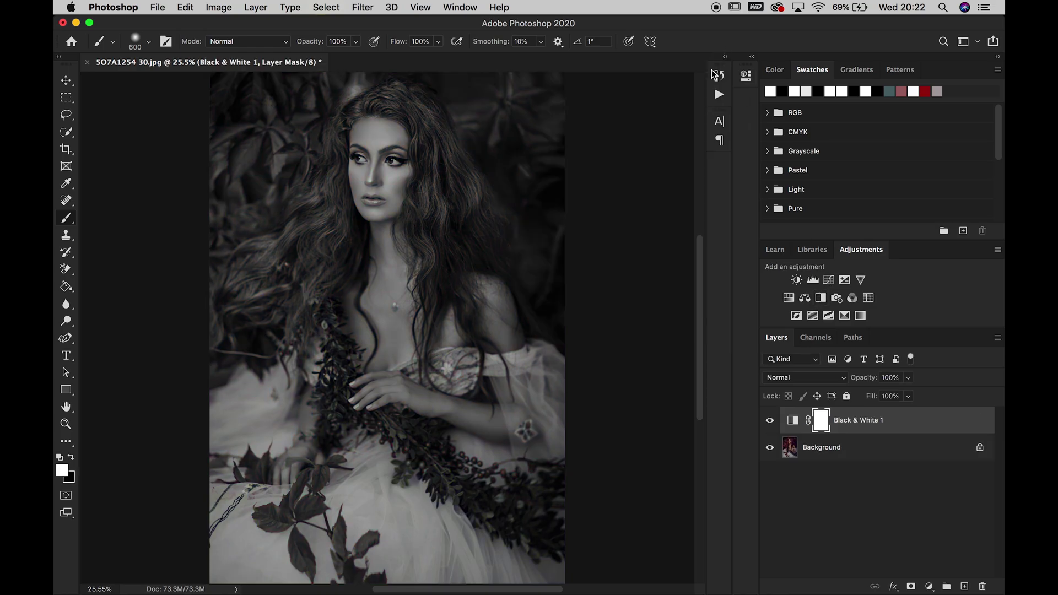
pyautogui.click(769, 421)
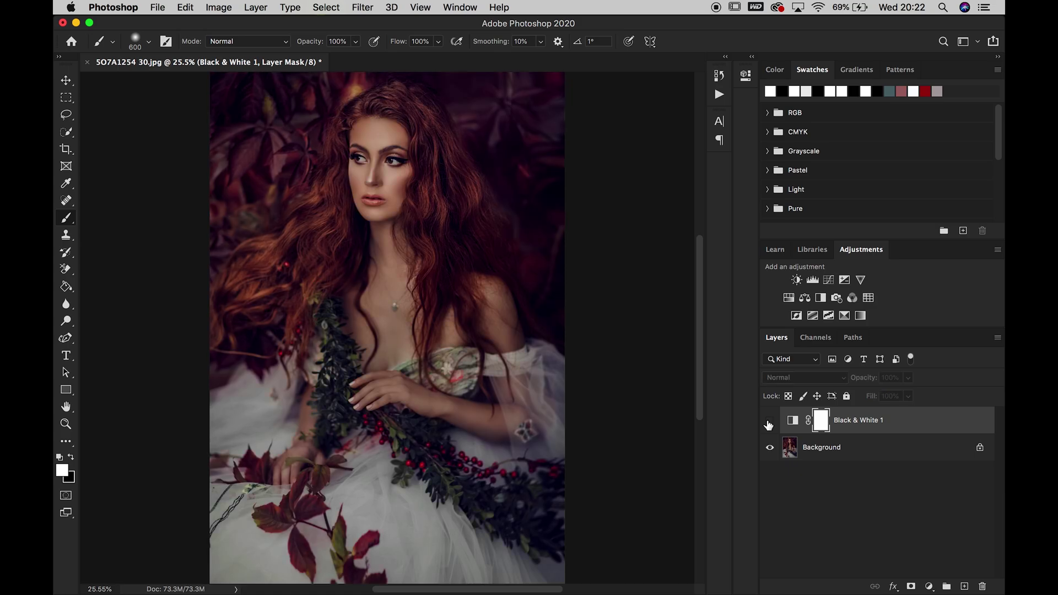
pyautogui.click(769, 421)
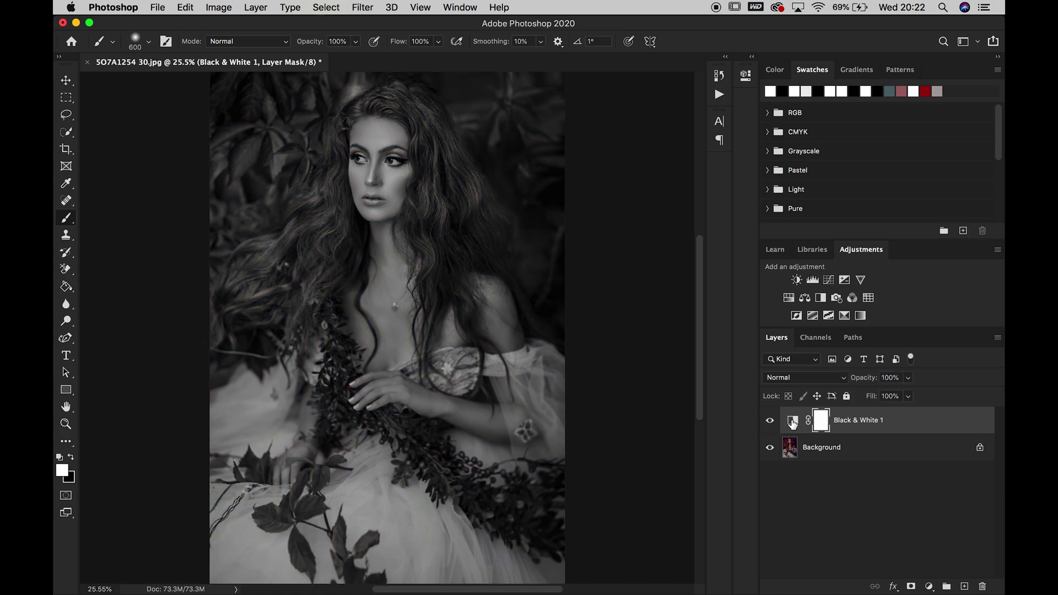
pyautogui.doubleClick(793, 422)
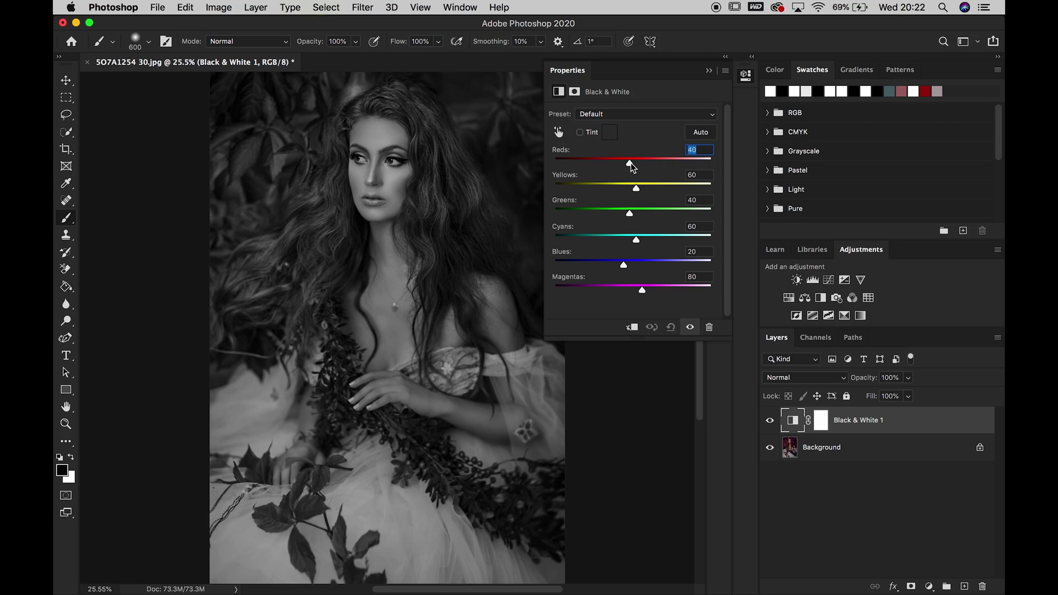
pyautogui.moveTo(632, 167)
pyautogui.mouseDown()
pyautogui.moveTo(604, 165)
pyautogui.moveTo(680, 165)
pyautogui.moveTo(626, 162)
pyautogui.moveTo(635, 187)
pyautogui.moveTo(593, 187)
pyautogui.moveTo(707, 198)
pyautogui.moveTo(643, 192)
pyautogui.moveTo(625, 167)
pyautogui.mouseUp()
# - Drag the Greens and Blues sliders so Blues ends at 44 and Magentas at 69
pyautogui.moveTo(631, 216); pyautogui.dragTo(661, 276)
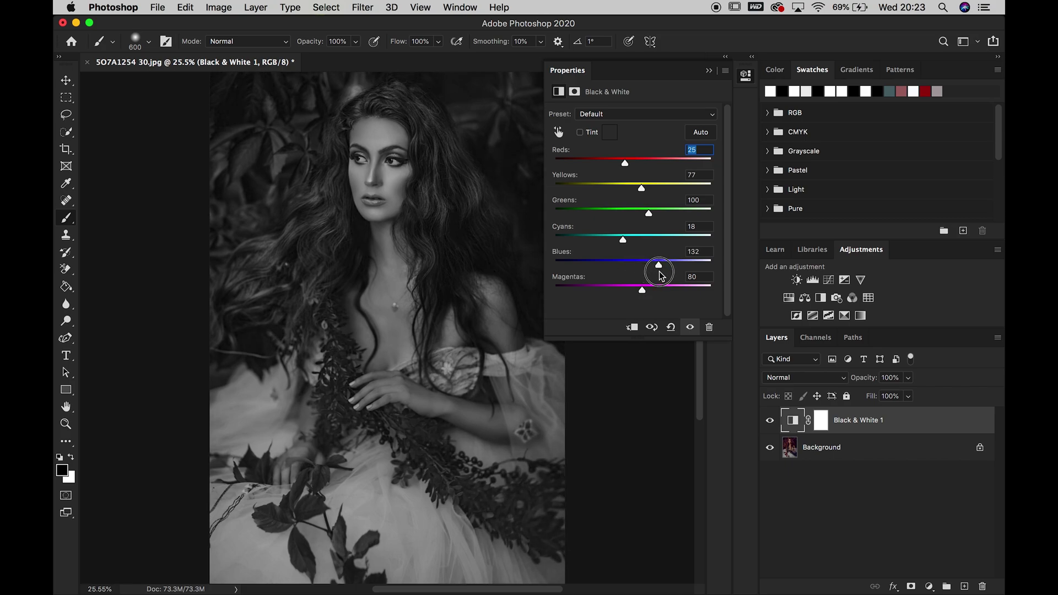
pyautogui.moveTo(661, 276); pyautogui.dragTo(639, 291)
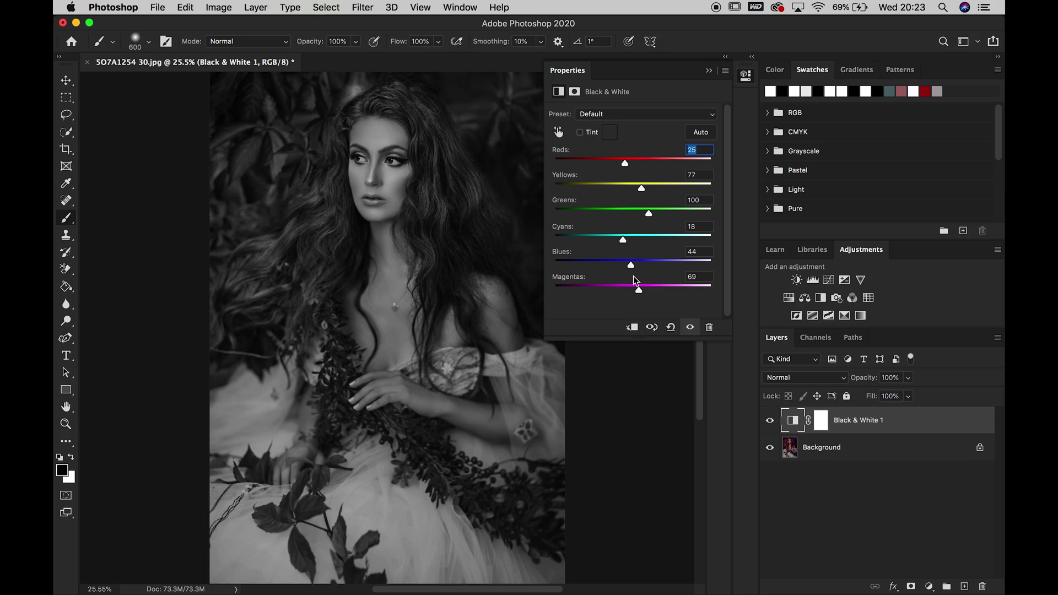
pyautogui.click(910, 379)
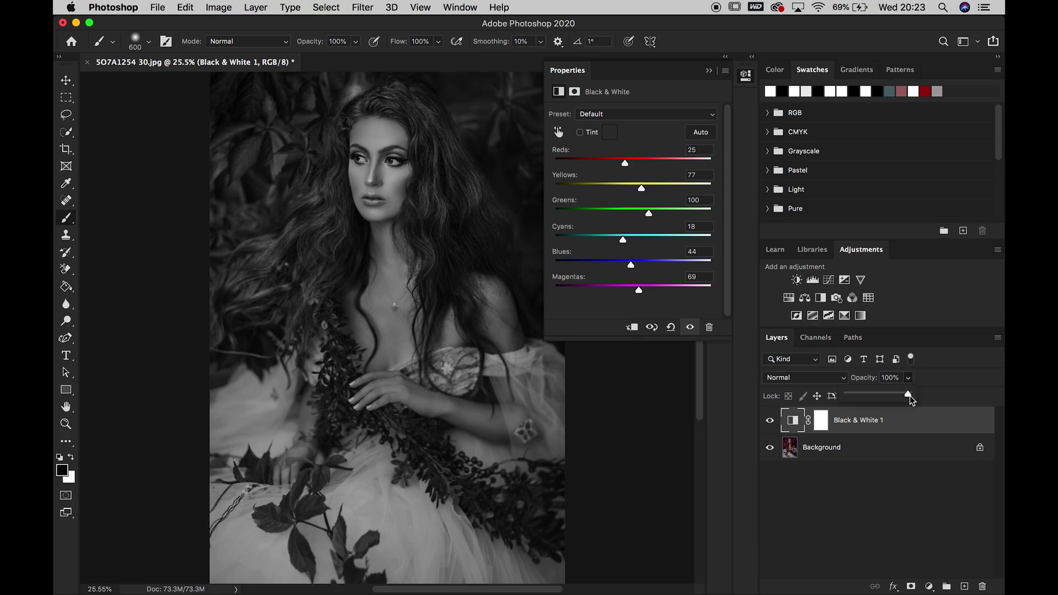
pyautogui.moveTo(909, 396); pyautogui.dragTo(901, 398)
pyautogui.moveTo(901, 398); pyautogui.dragTo(875, 397)
pyautogui.click(769, 421)
pyautogui.click(769, 422)
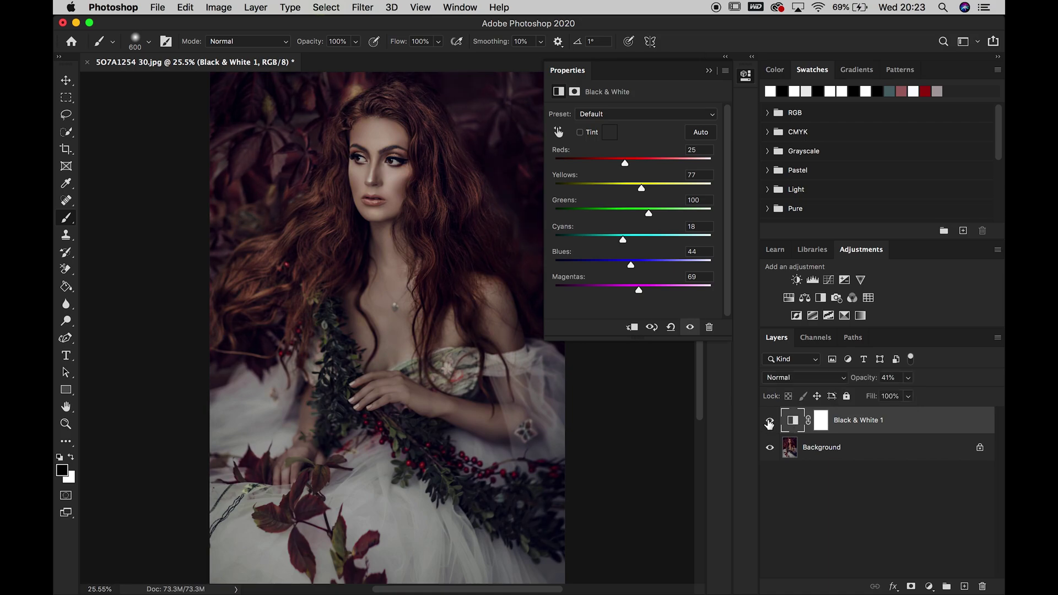
pyautogui.click(908, 378)
pyautogui.moveTo(911, 393); pyautogui.dragTo(945, 394)
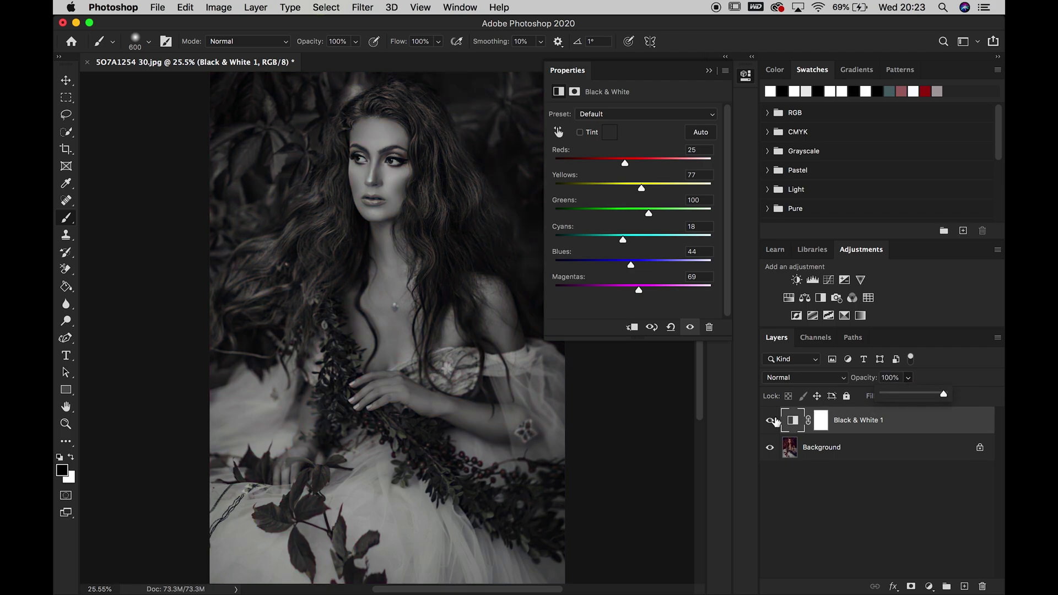
pyautogui.click(770, 421)
pyautogui.click(770, 421)
# - Add a second Black & White adjustment layer and compare the two by toggling their visibility
pyautogui.click(708, 70)
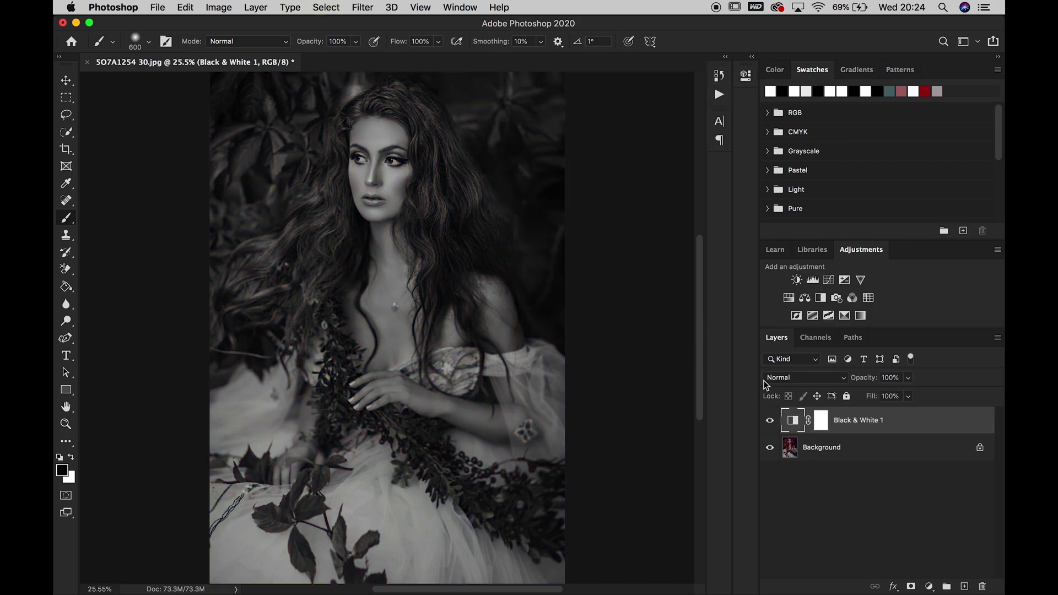
pyautogui.click(771, 420)
pyautogui.click(821, 297)
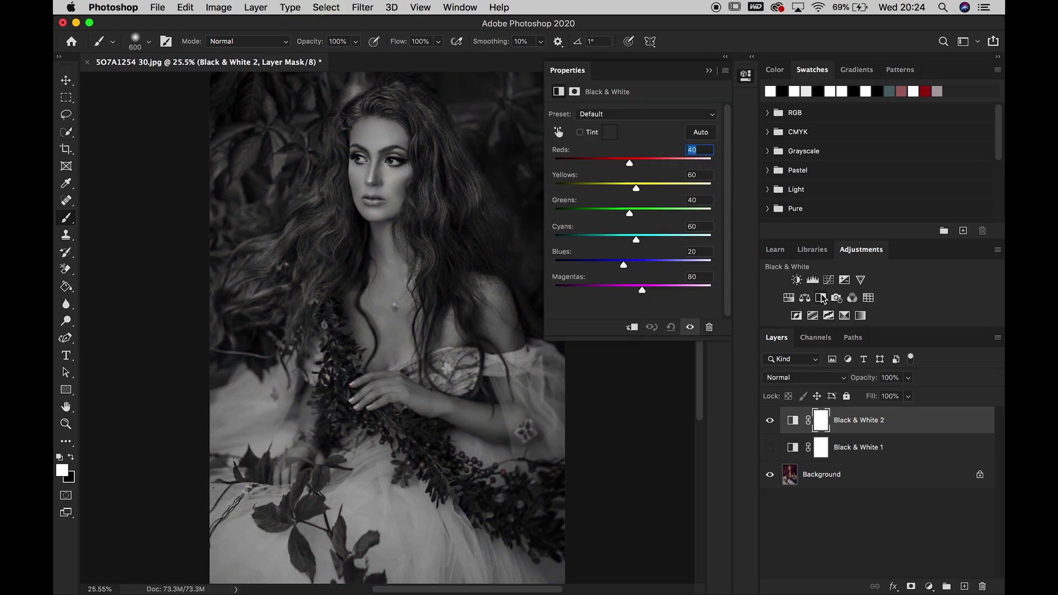
pyautogui.click(709, 71)
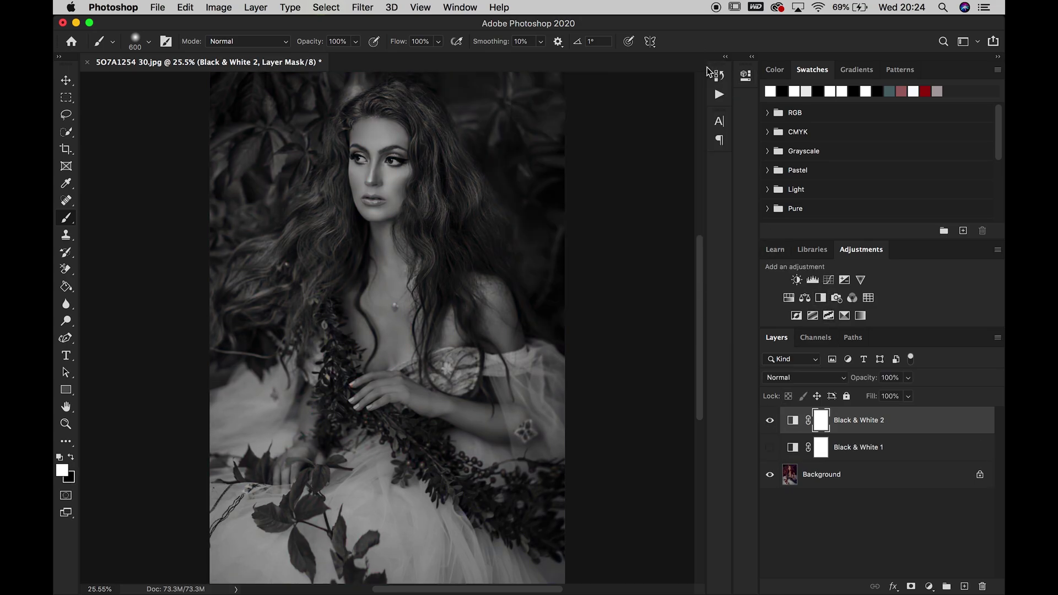
pyautogui.click(769, 421)
pyautogui.click(770, 448)
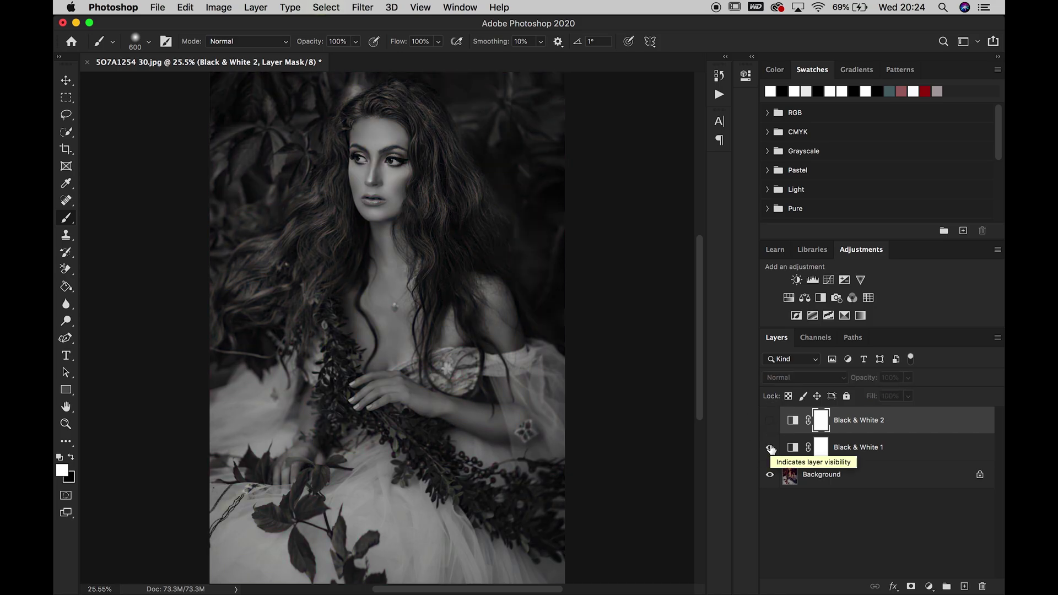
# - Select both Black & White layers and drag them to the trash
pyautogui.click(922, 449)
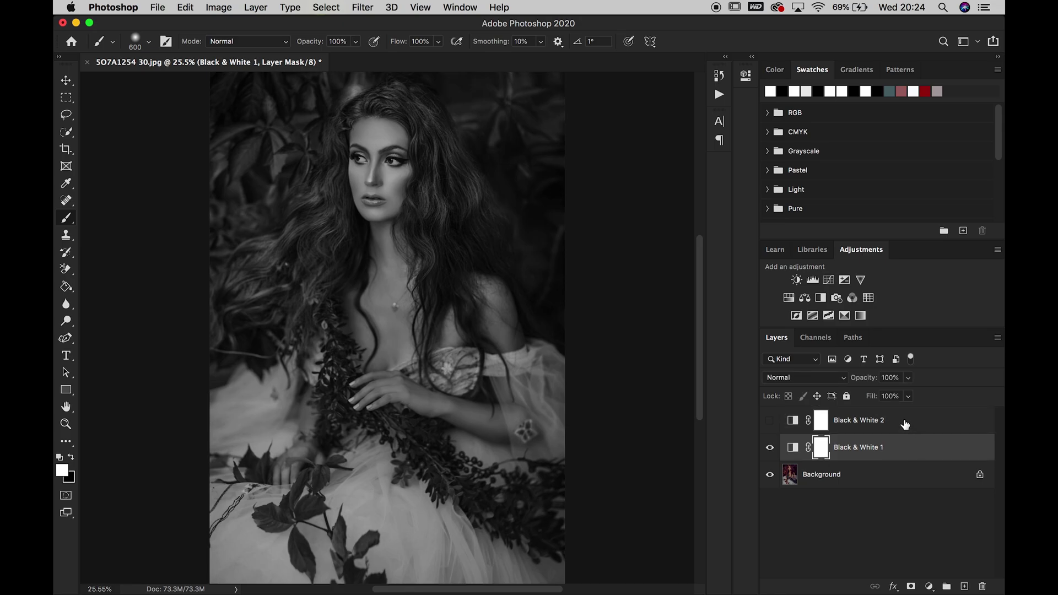
pyautogui.keyDown('shift'); pyautogui.click(905, 424); pyautogui.keyUp('shift')
pyautogui.moveTo(938, 432); pyautogui.dragTo(981, 586)
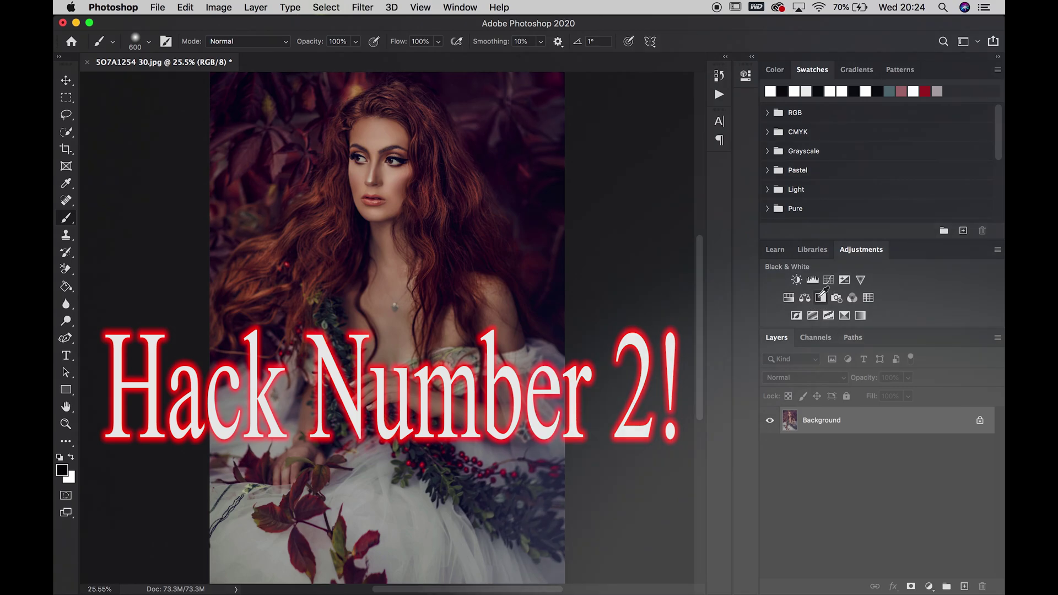
# - Add a Black & White layer blended in Soft Light at 23% opacity
pyautogui.click(822, 294)
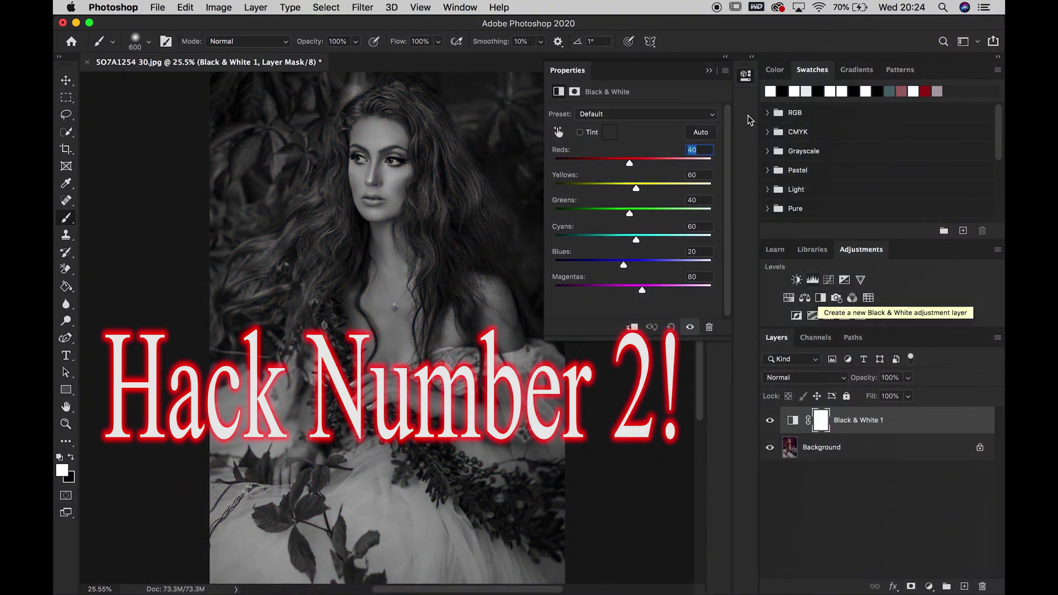
pyautogui.click(776, 323)
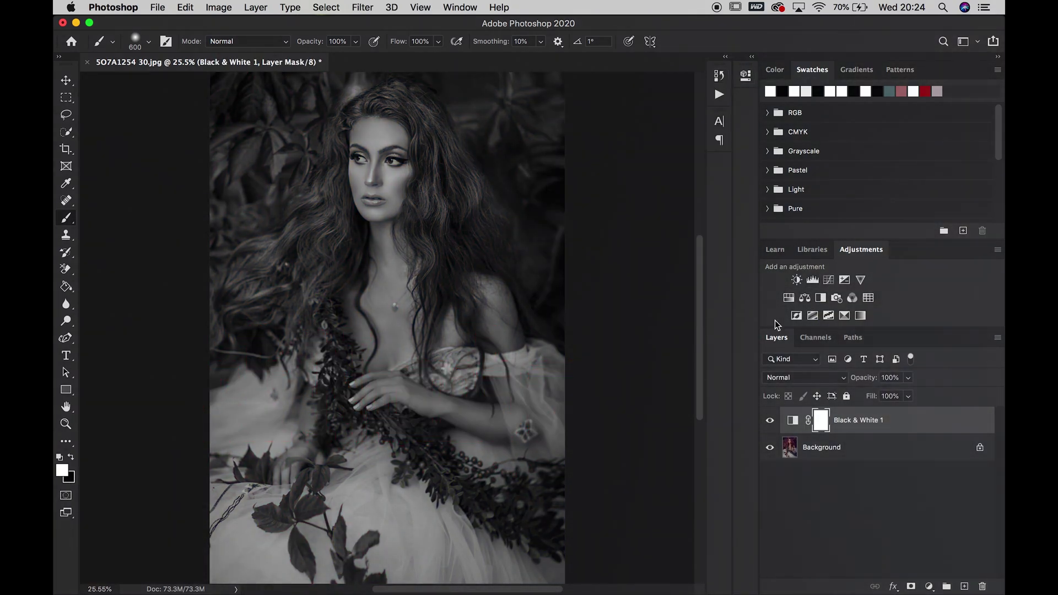
pyautogui.click(801, 378)
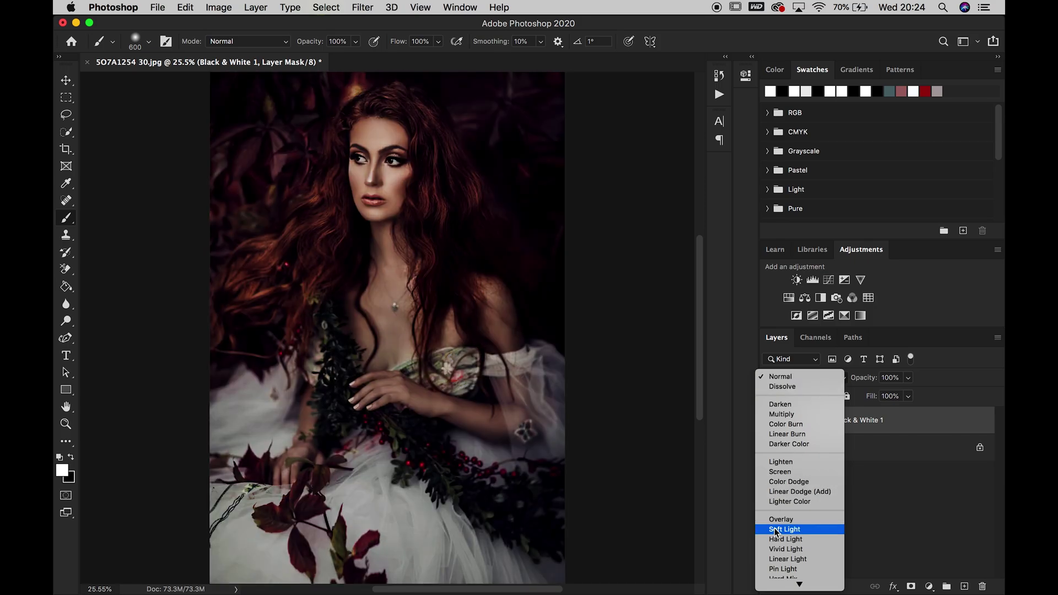
pyautogui.click(776, 529)
pyautogui.moveTo(908, 379); pyautogui.dragTo(857, 392)
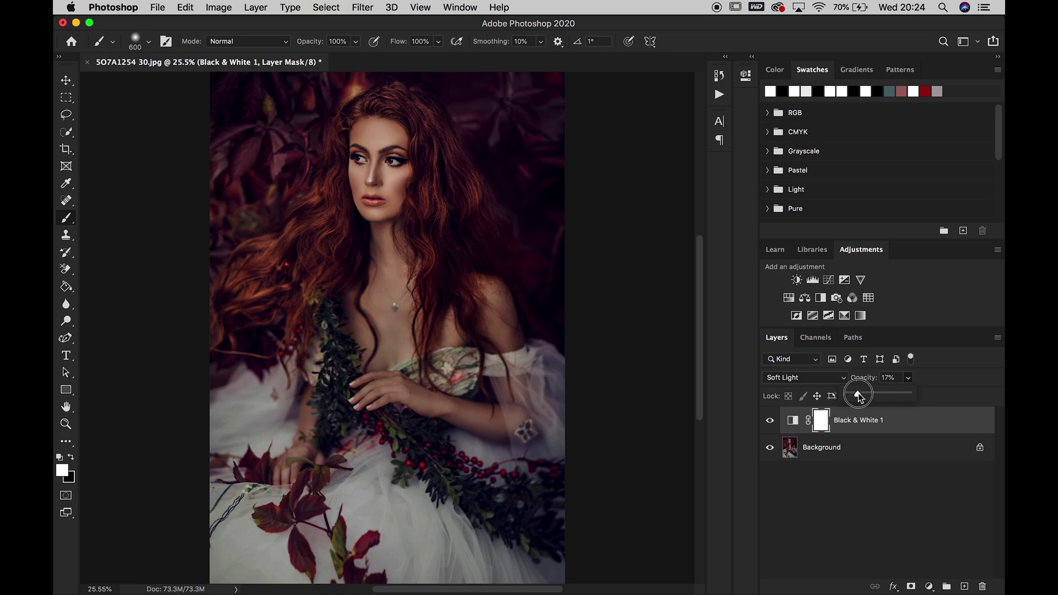
pyautogui.moveTo(861, 395); pyautogui.dragTo(862, 395)
# - Compare the Soft Light effect, then set Reds from 40 to 0 and Magentas to 121
pyautogui.click(771, 420)
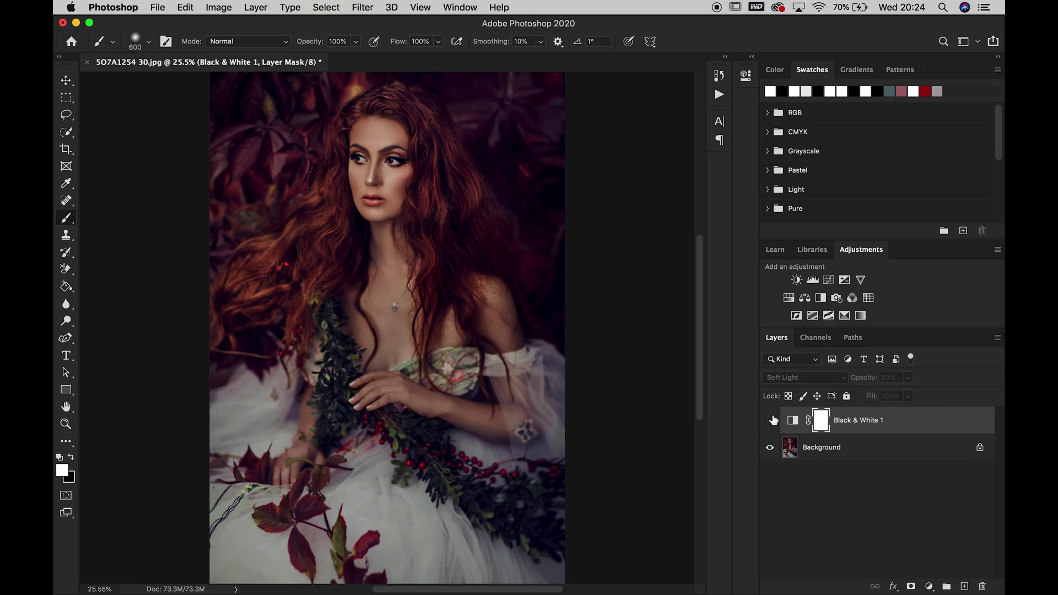
pyautogui.click(771, 420)
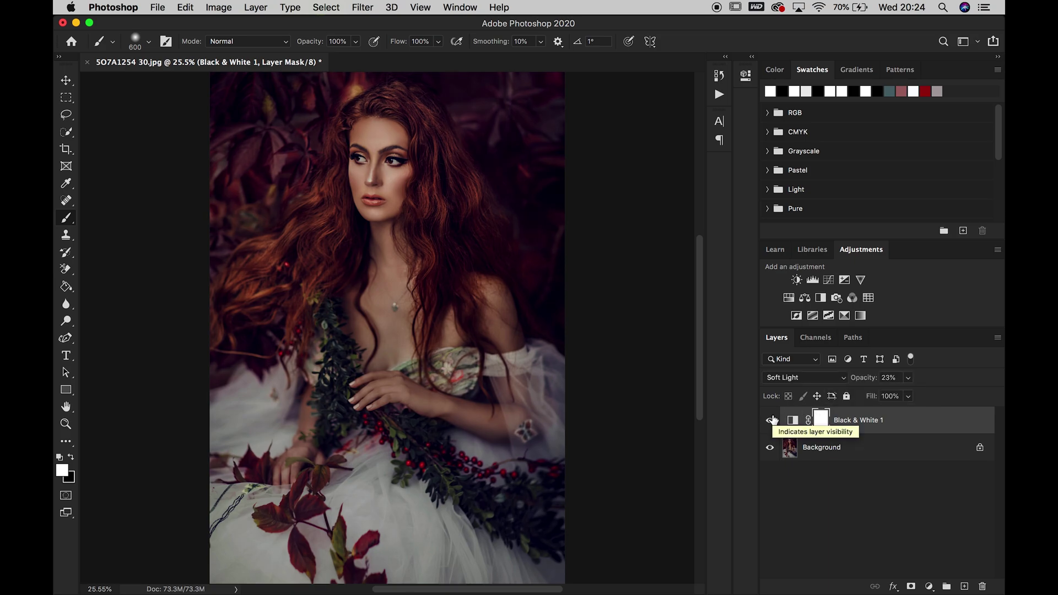
pyautogui.click(773, 420)
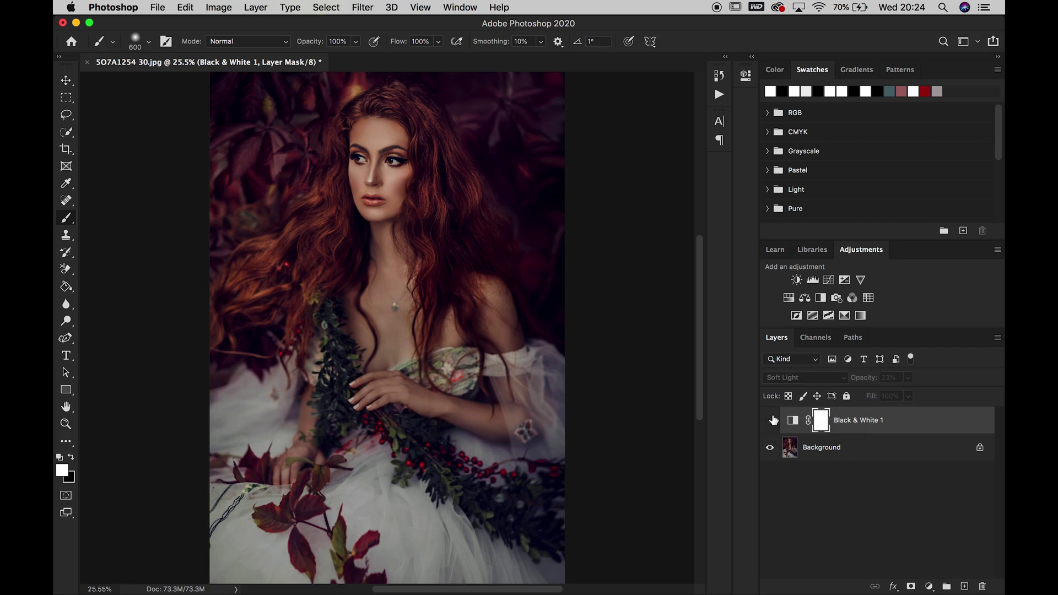
pyautogui.click(773, 421)
pyautogui.doubleClick(792, 420)
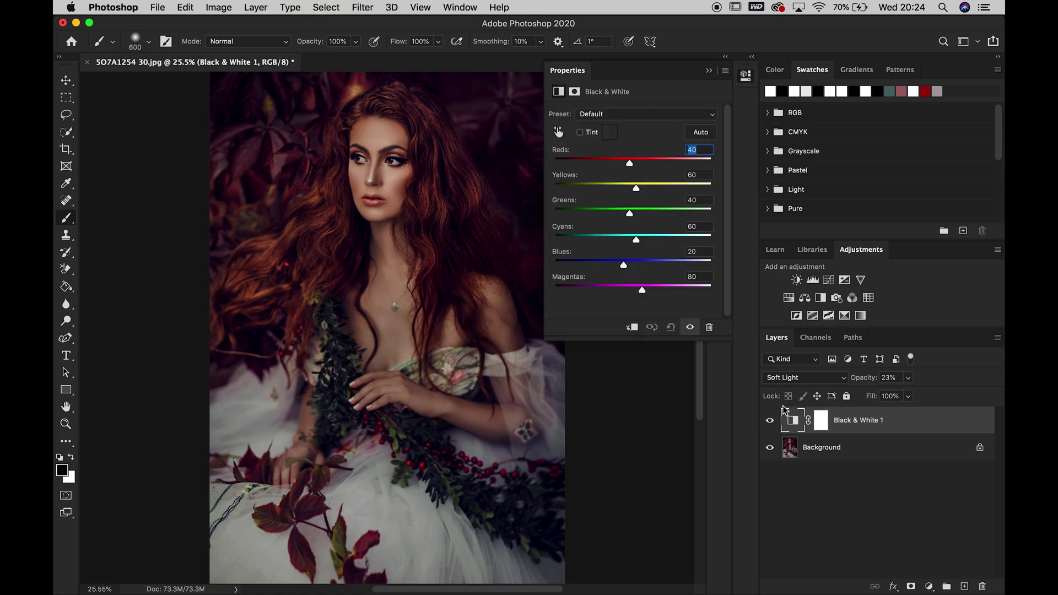
pyautogui.moveTo(630, 164); pyautogui.dragTo(654, 187)
pyautogui.moveTo(641, 287); pyautogui.dragTo(657, 292)
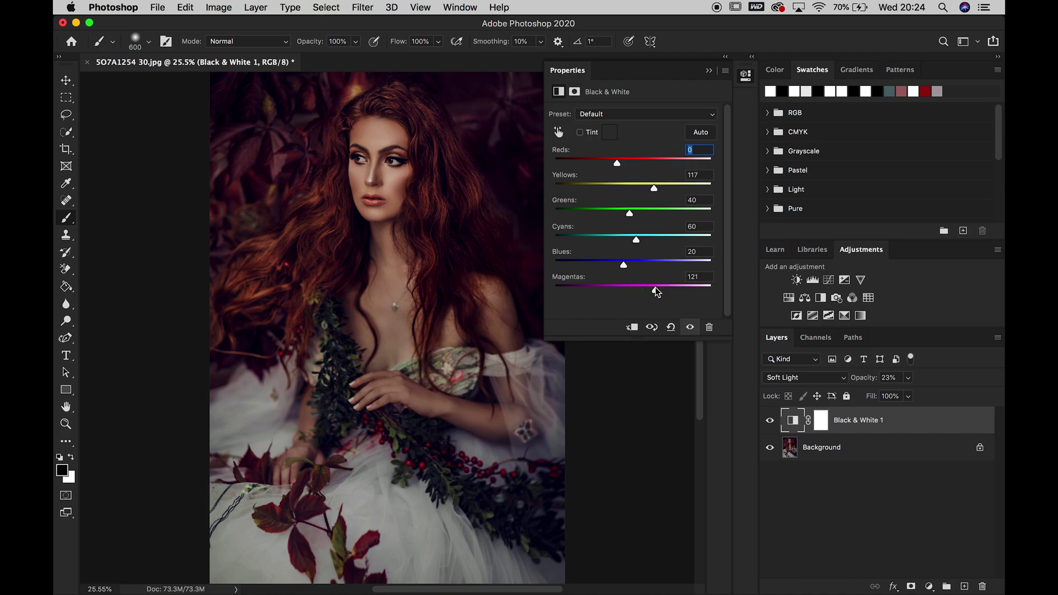
# - Compare the adjustment once more, then delete the Black & White 1 layer
pyautogui.click(770, 421)
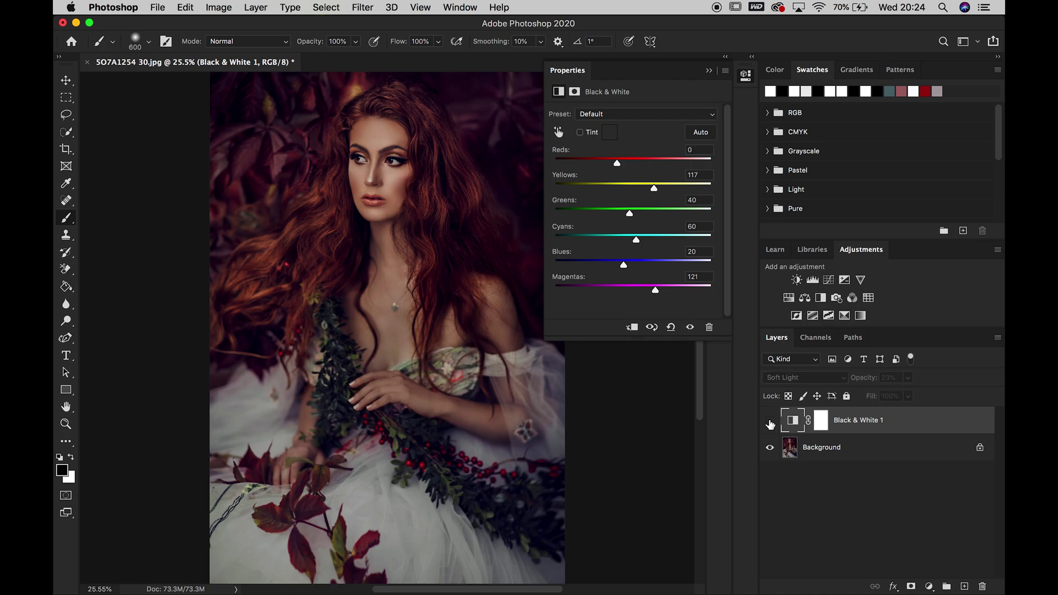
pyautogui.click(770, 421)
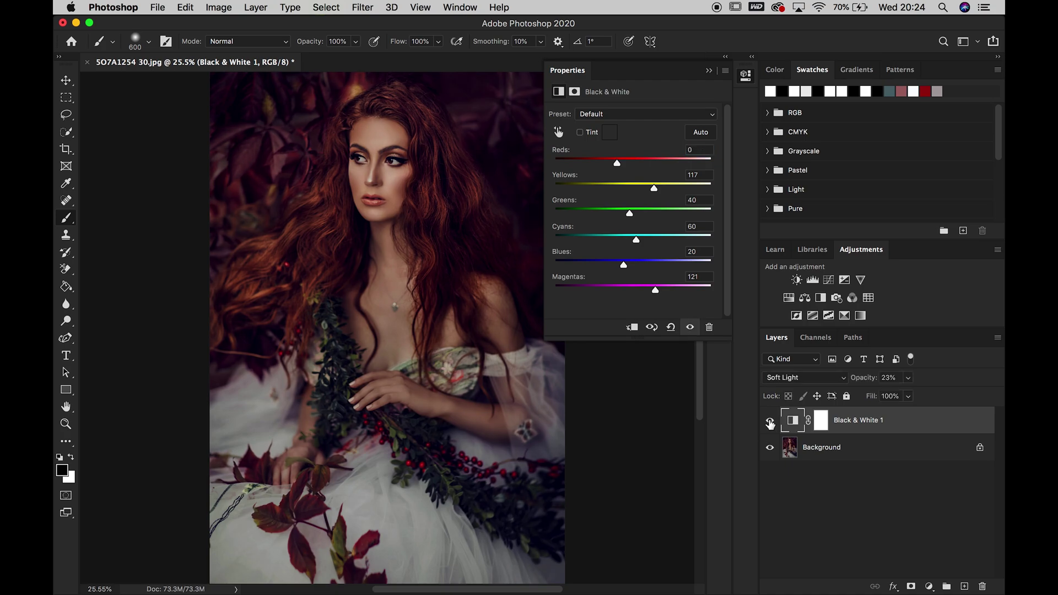
pyautogui.click(711, 75)
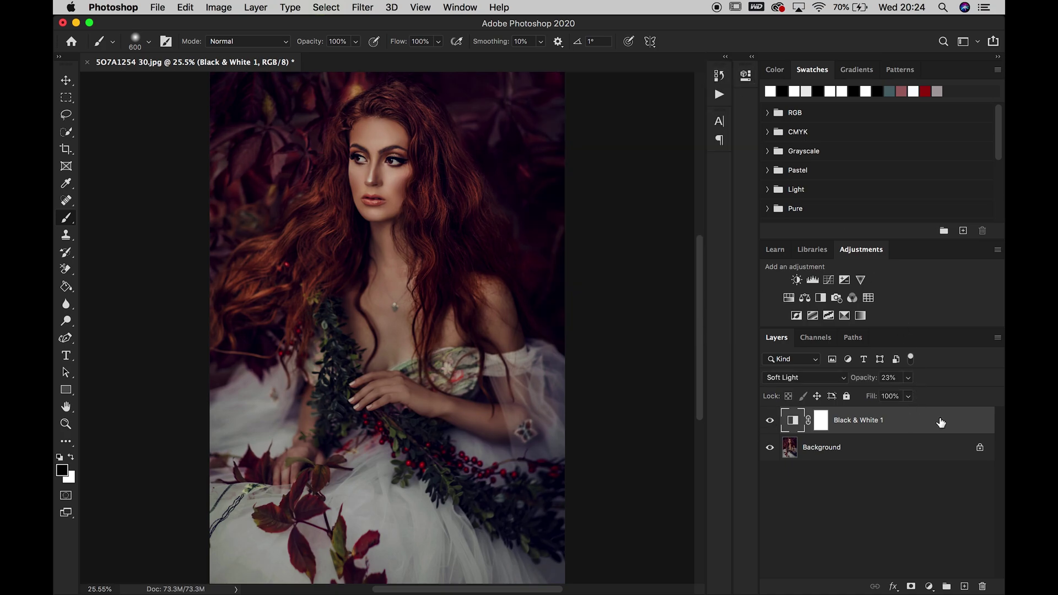
pyautogui.moveTo(940, 420); pyautogui.dragTo(981, 587)
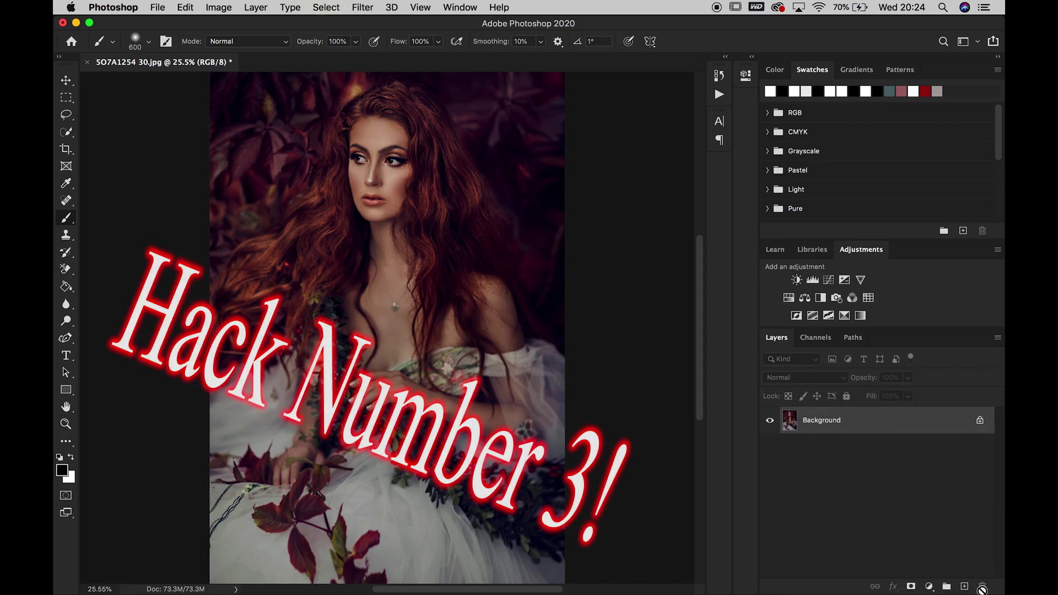
# - Add a Luminosity-blended Black & White layer and lower Reds, Blues, Magentas and Greens
pyautogui.click(820, 298)
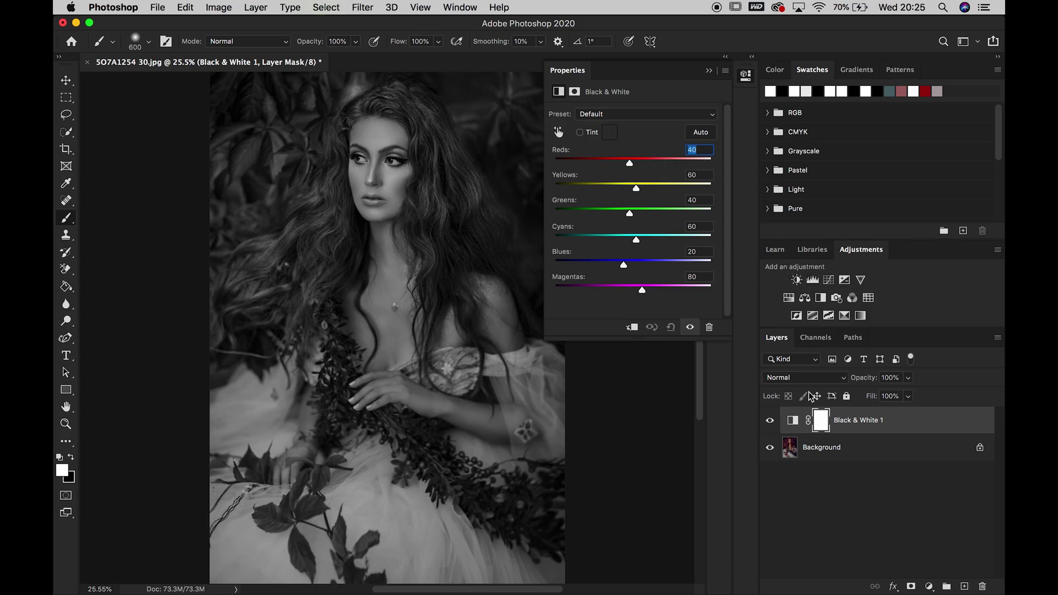
pyautogui.click(832, 379)
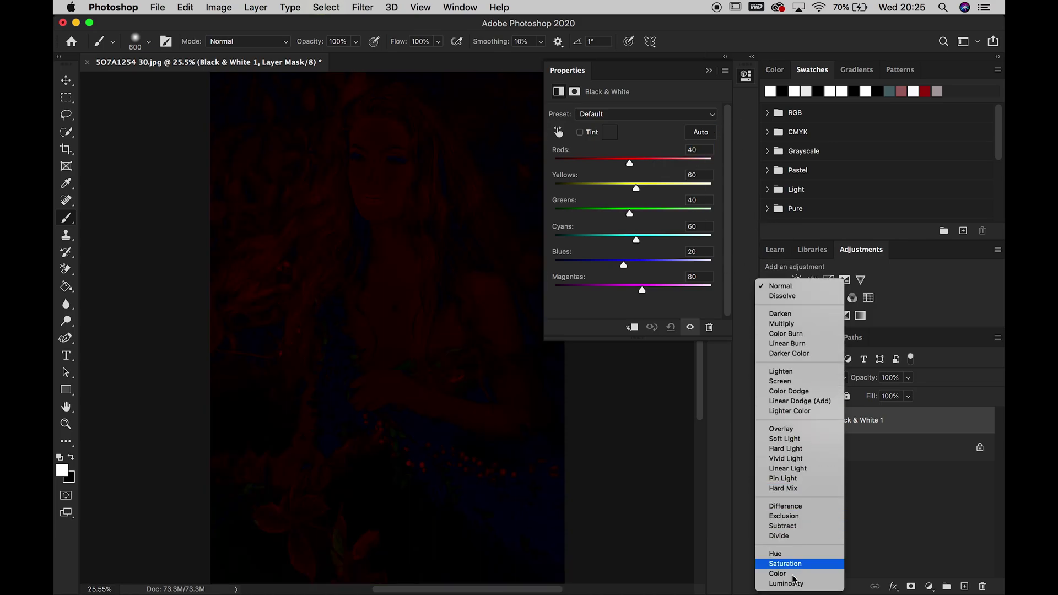
pyautogui.click(786, 584)
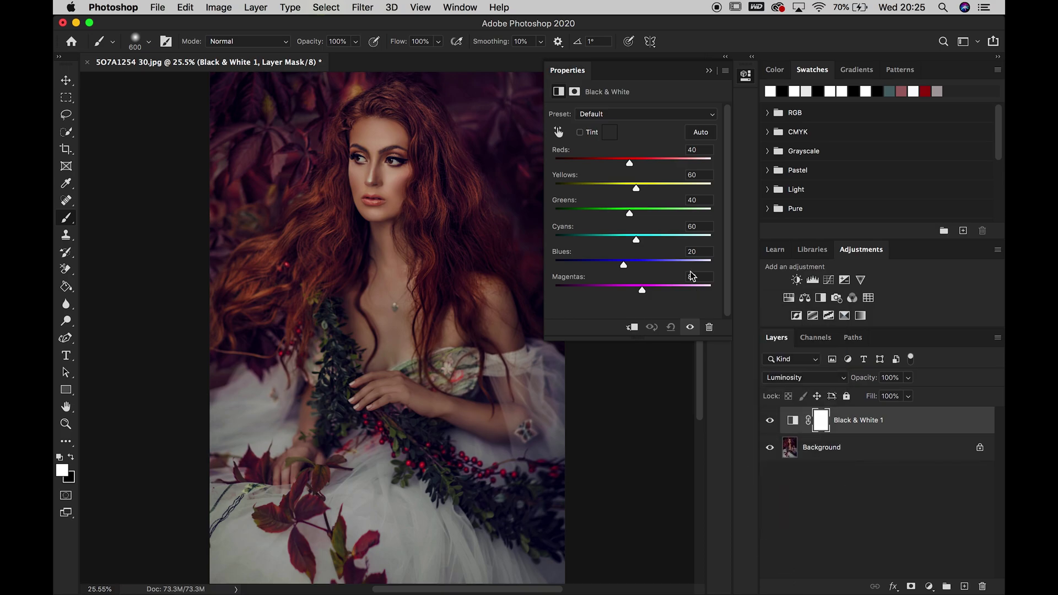
pyautogui.moveTo(630, 167); pyautogui.dragTo(639, 190)
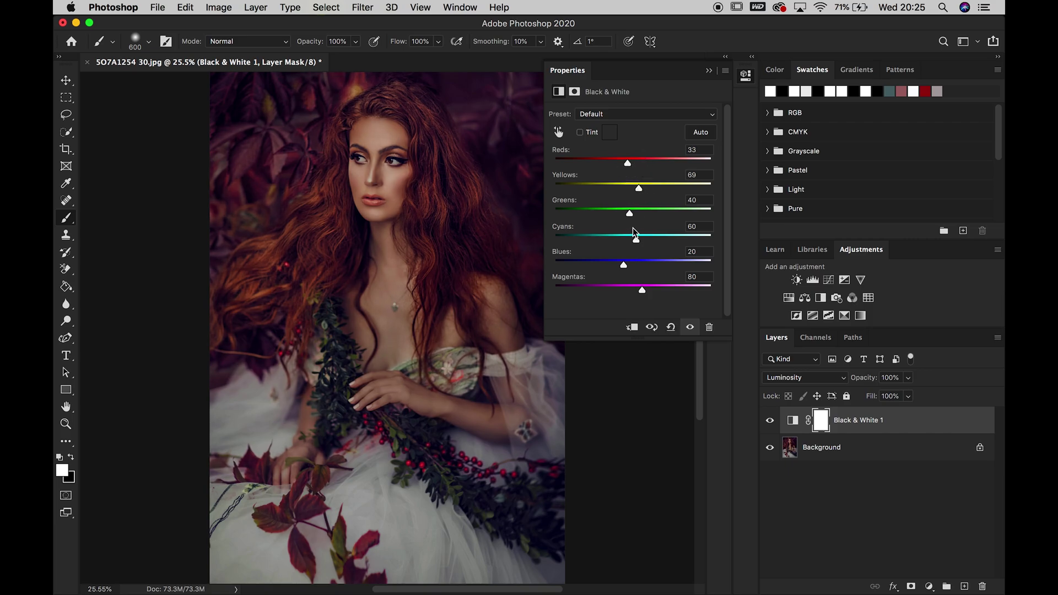
pyautogui.moveTo(625, 261); pyautogui.dragTo(646, 297)
pyautogui.moveTo(641, 296); pyautogui.dragTo(638, 297)
pyautogui.moveTo(627, 212); pyautogui.dragTo(621, 213)
# - Compare the adjustment before and after, raising Greens back up to 35
pyautogui.click(770, 421)
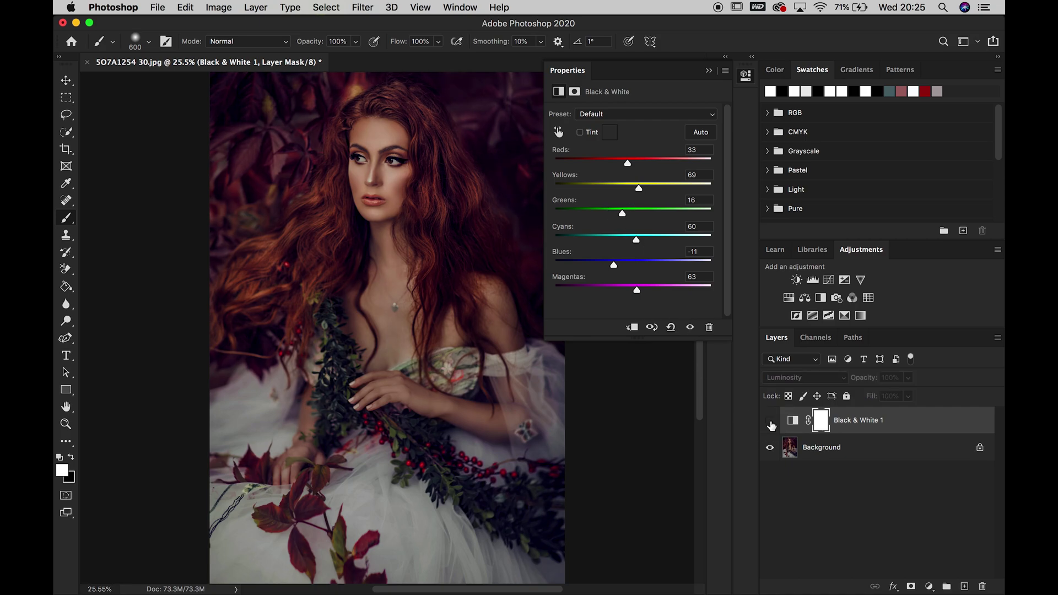
pyautogui.click(771, 422)
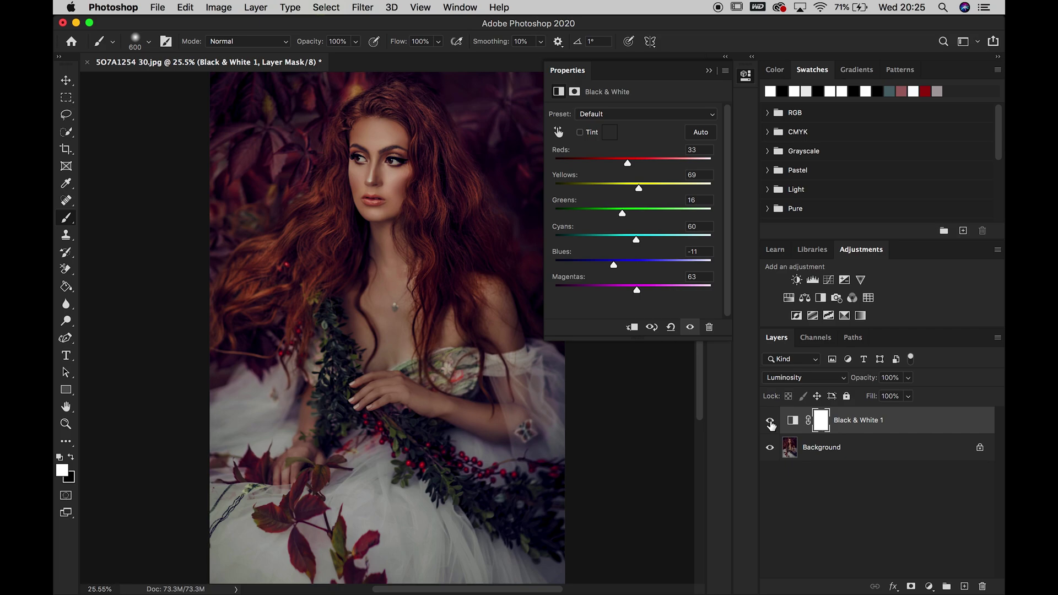
pyautogui.click(770, 422)
pyautogui.click(770, 422)
pyautogui.moveTo(624, 214); pyautogui.dragTo(624, 292)
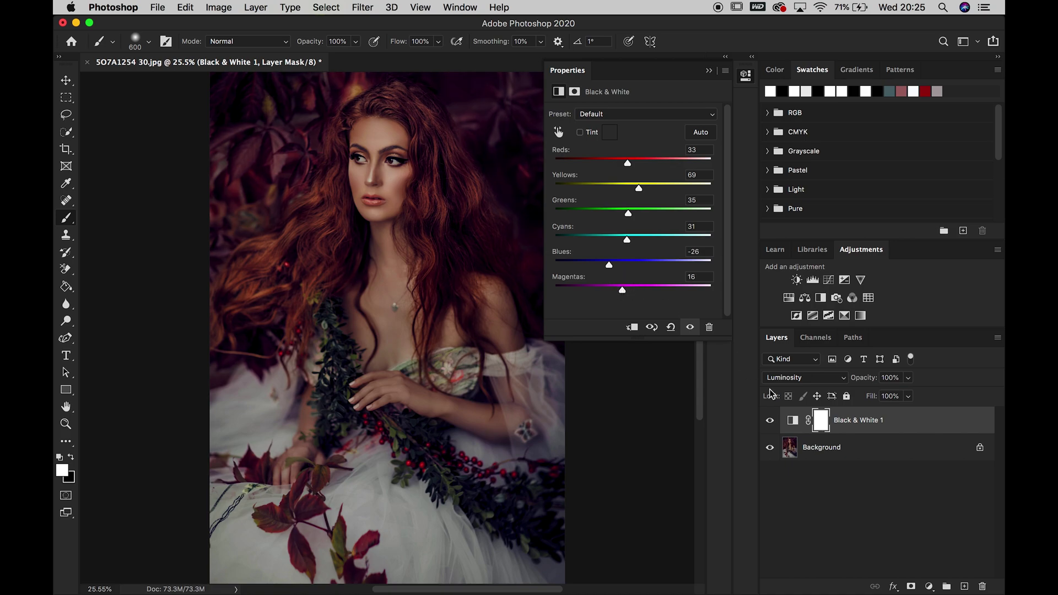
pyautogui.click(771, 421)
pyautogui.click(771, 422)
pyautogui.click(770, 422)
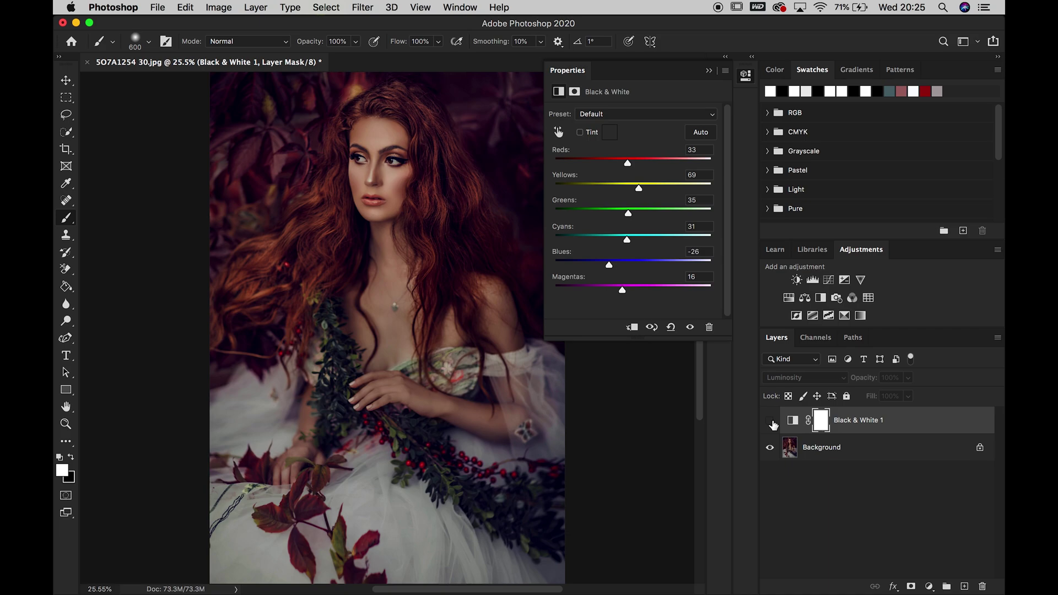
pyautogui.click(771, 422)
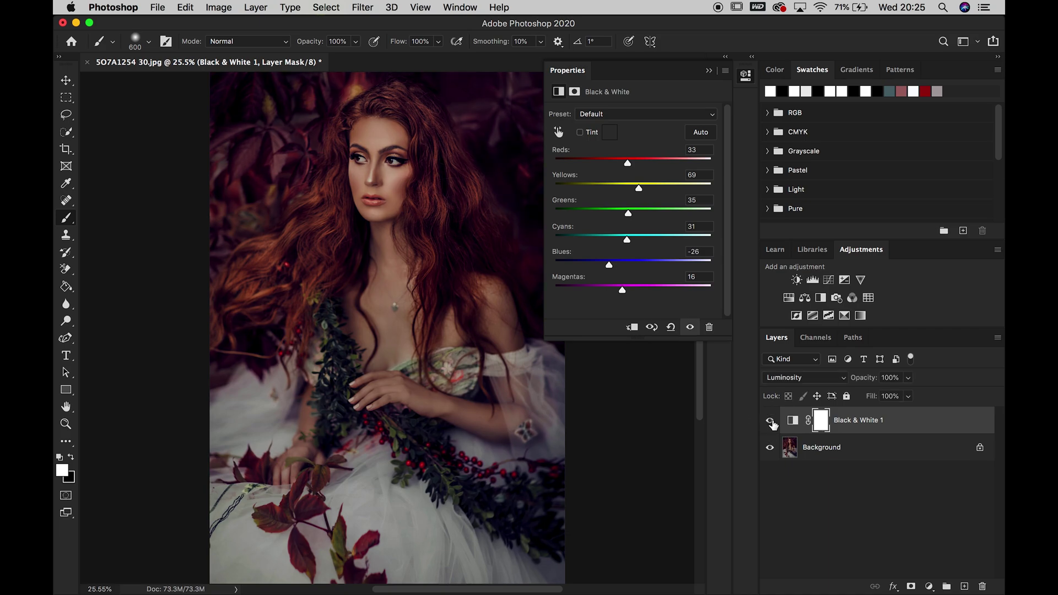
pyautogui.click(709, 71)
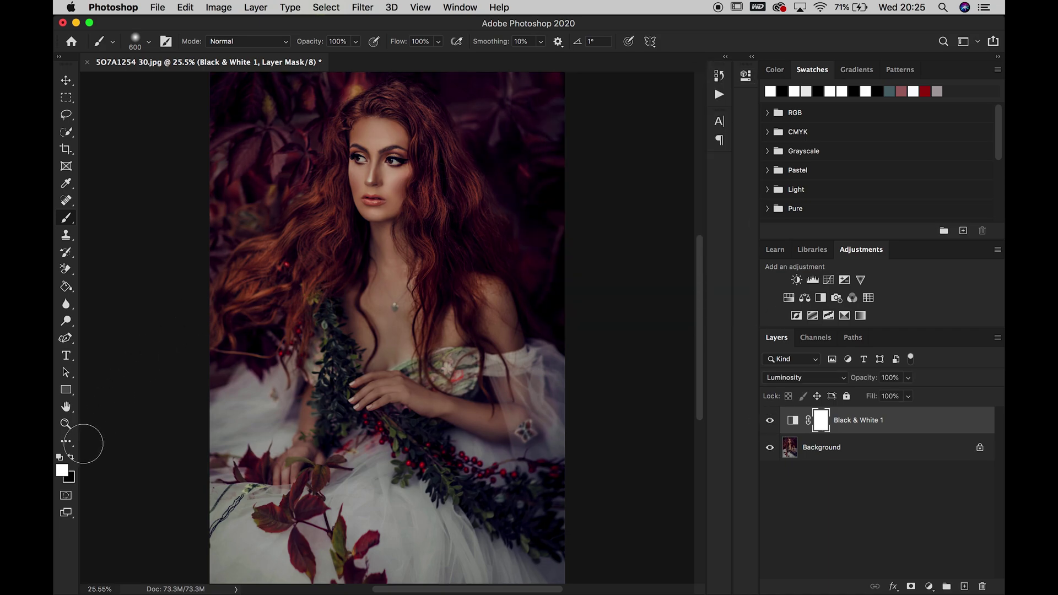
# - With black foreground and a 1100 brush, mask the left background out of the adjustment
pyautogui.click(70, 458)
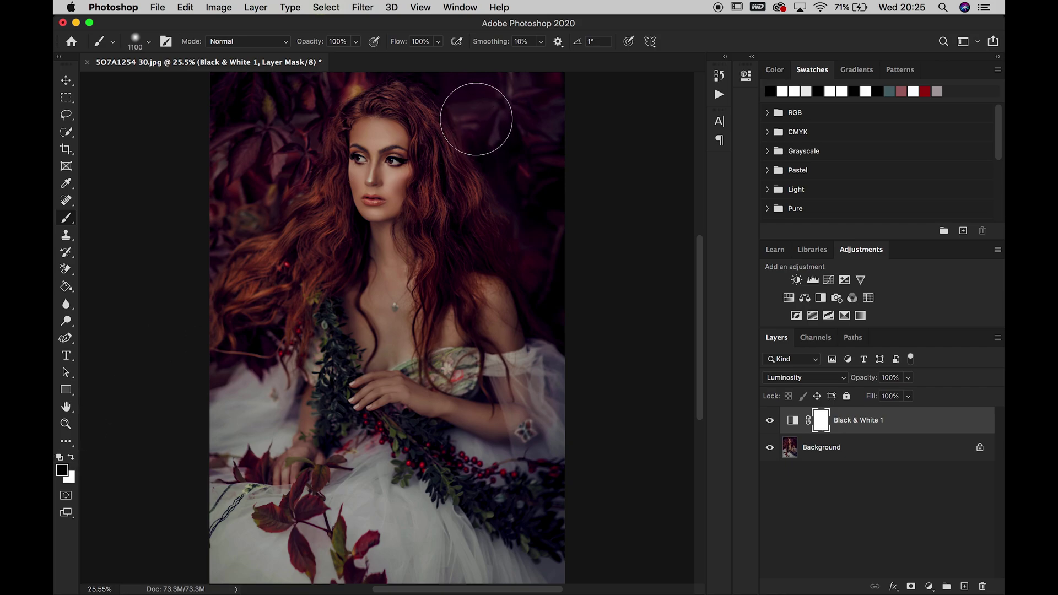
pyautogui.moveTo(476, 122); pyautogui.dragTo(543, 185)
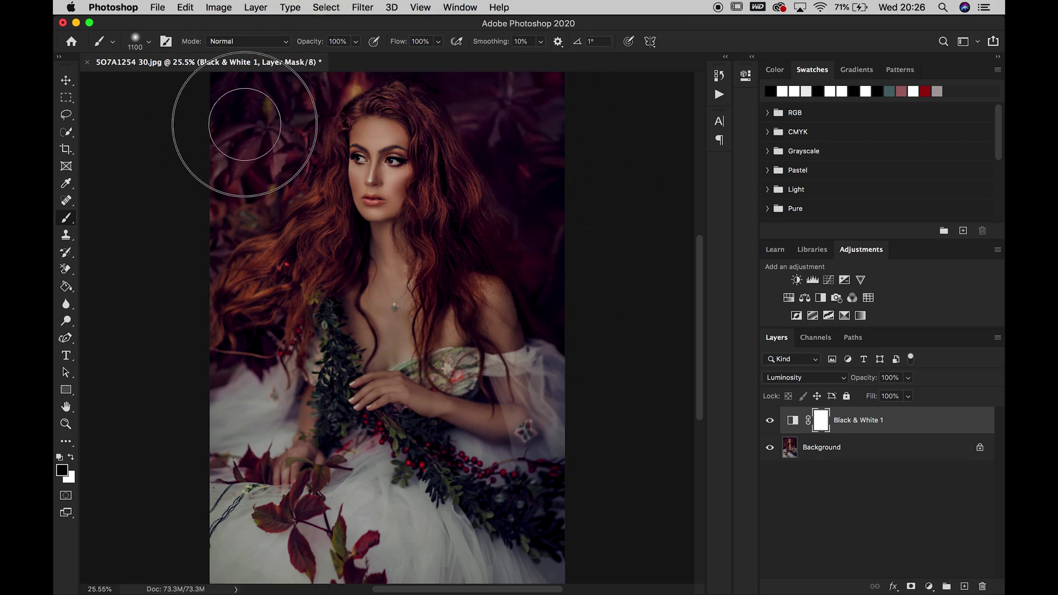
pyautogui.moveTo(202, 244); pyautogui.dragTo(158, 296)
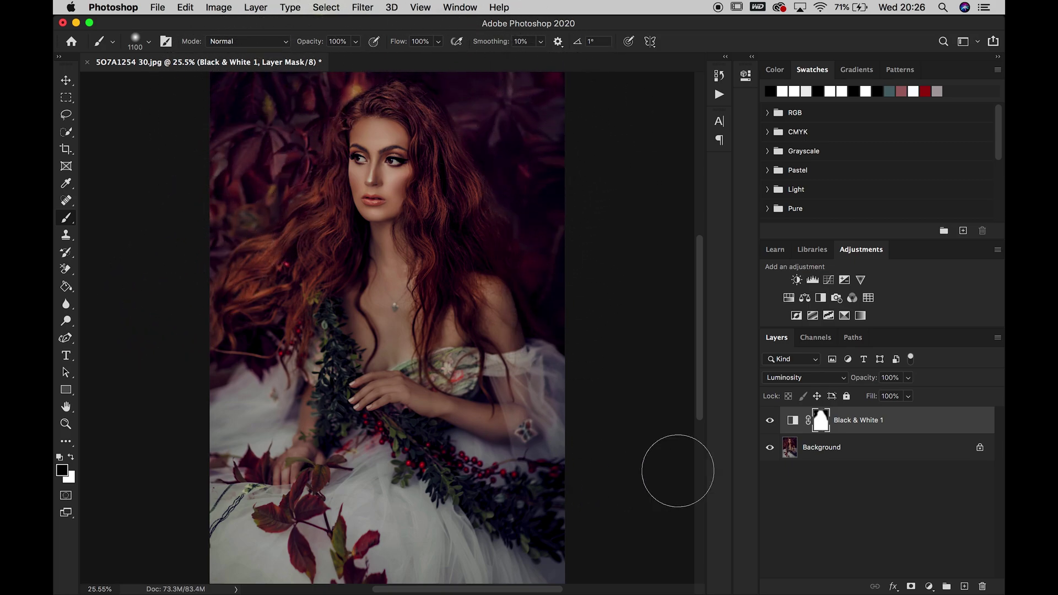
# - Compare the masked adjustment on and off, then delete the Black & White 1 layer
pyautogui.click(770, 421)
pyautogui.click(771, 422)
pyautogui.click(770, 421)
pyautogui.click(771, 422)
pyautogui.click(771, 422)
pyautogui.click(770, 422)
pyautogui.moveTo(771, 423); pyautogui.dragTo(983, 586)
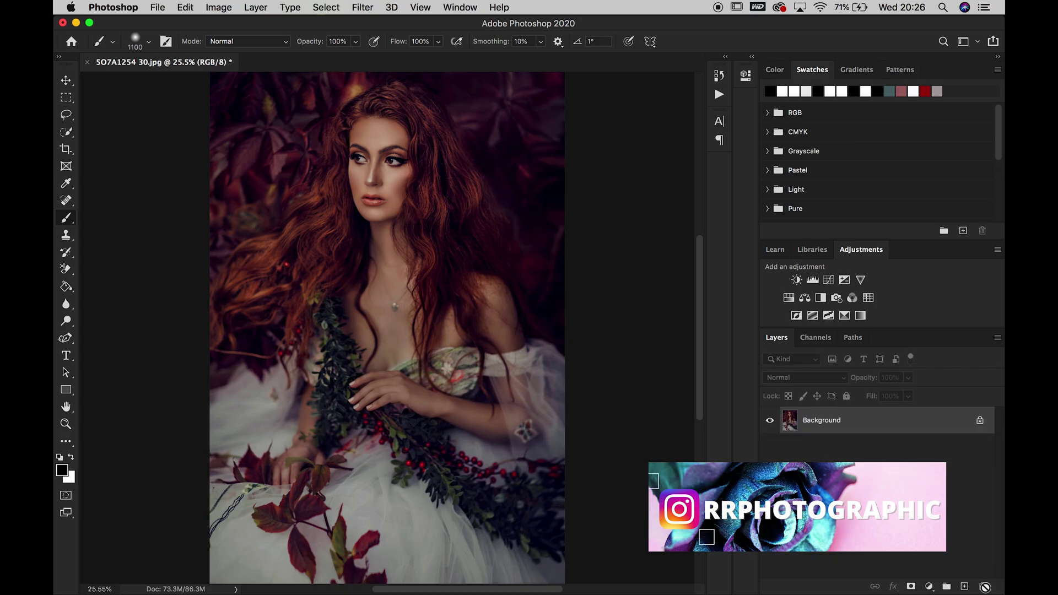